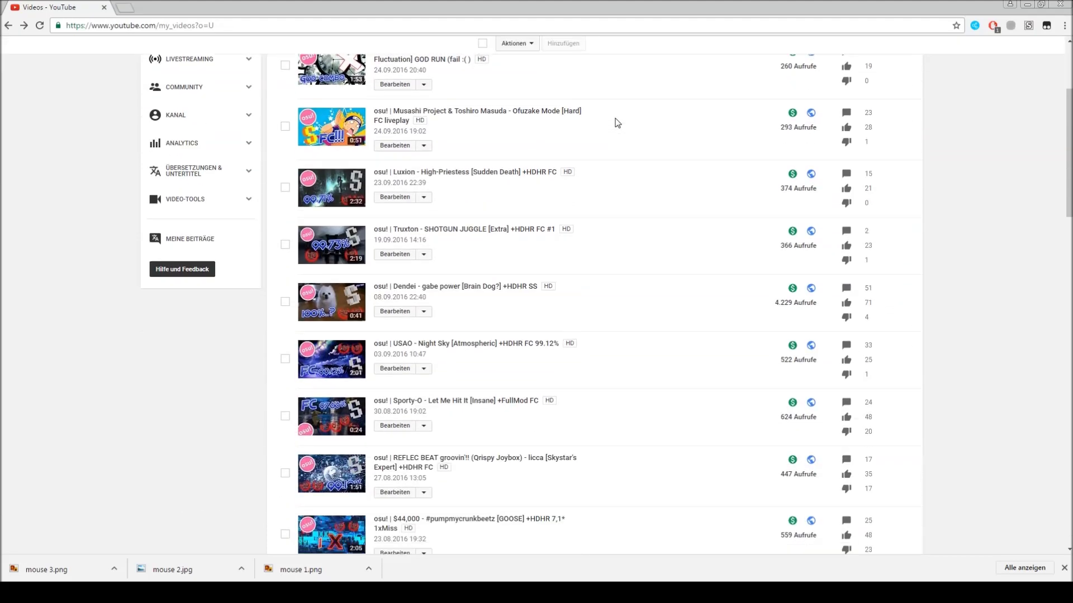
scroll(616, 120, "down", 1)
scroll(616, 123, "down", 1)
scroll(615, 123, "down", 1)
scroll(616, 124, "down", 2)
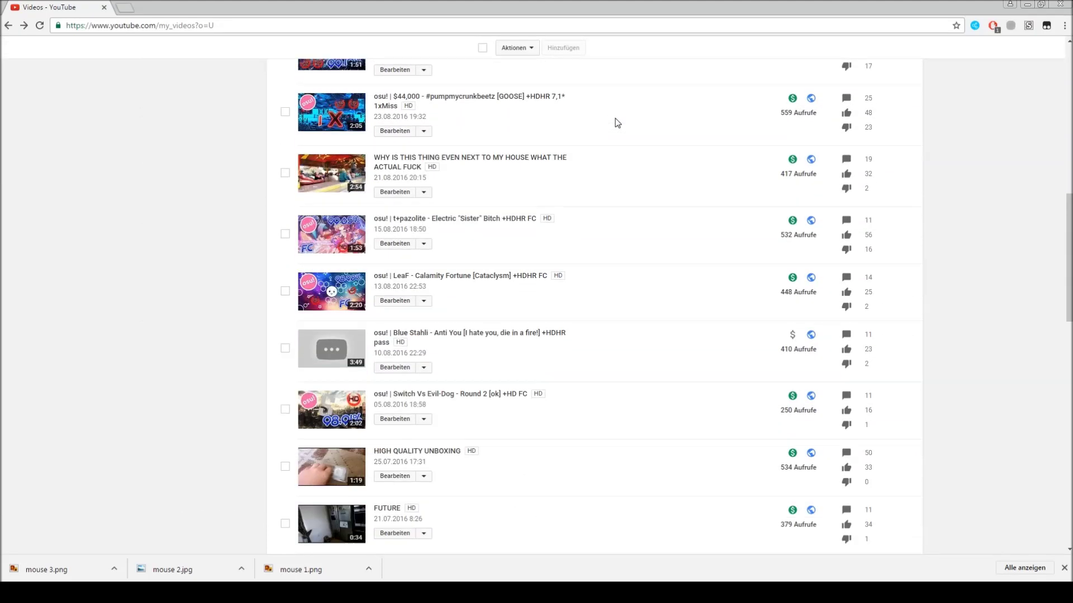
scroll(608, 130, "down", 2)
scroll(602, 135, "down", 2)
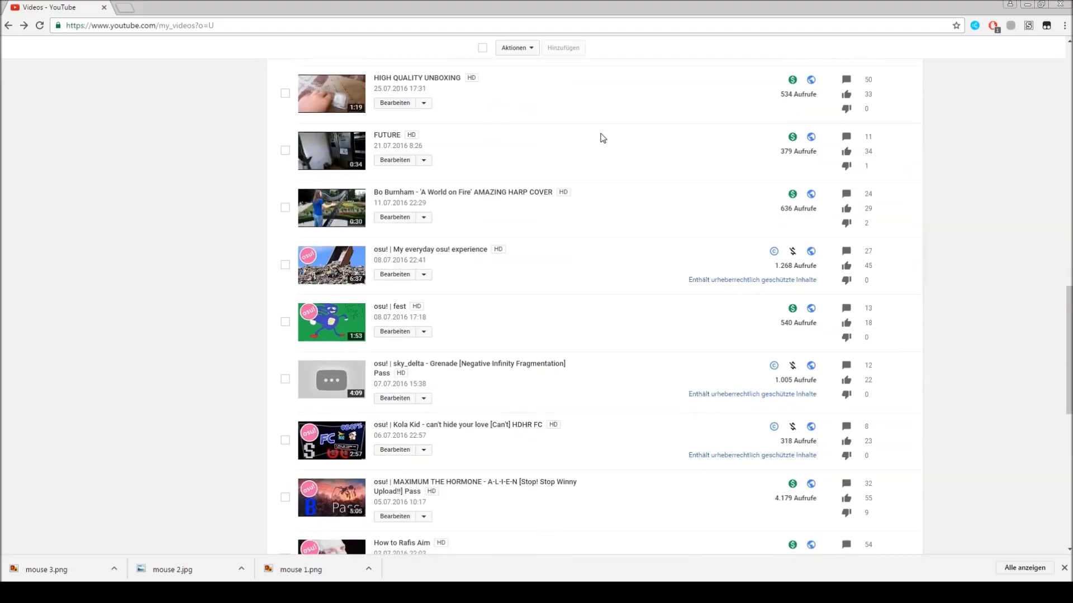
scroll(601, 138, "down", 2)
scroll(600, 138, "down", 4)
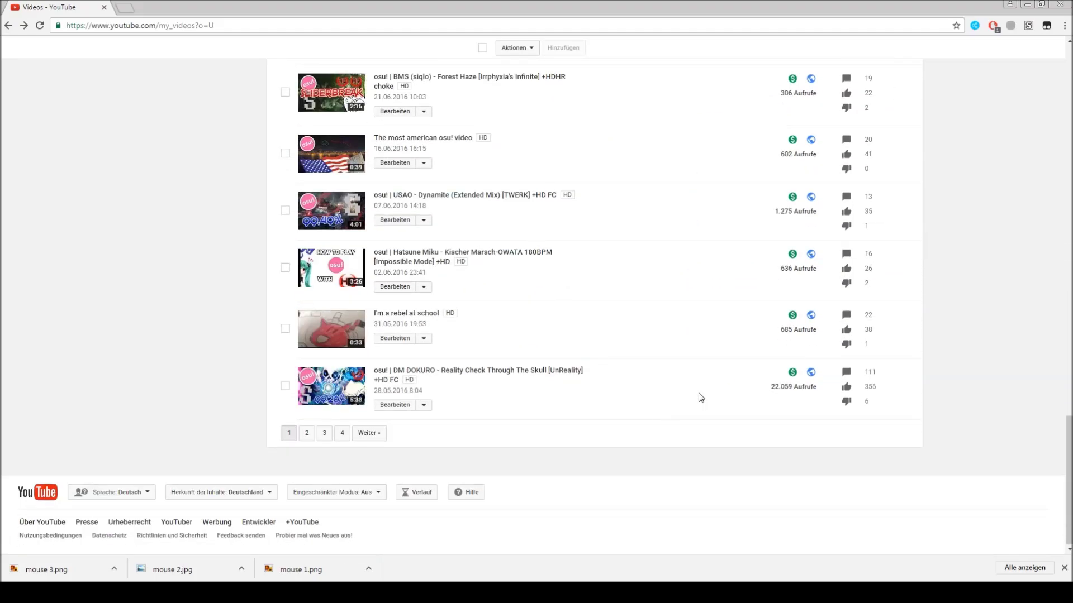
- Select the 22.059 view count of the DM DOKURO upload at the end of page 1
left_click_drag(729, 394, 788, 388)
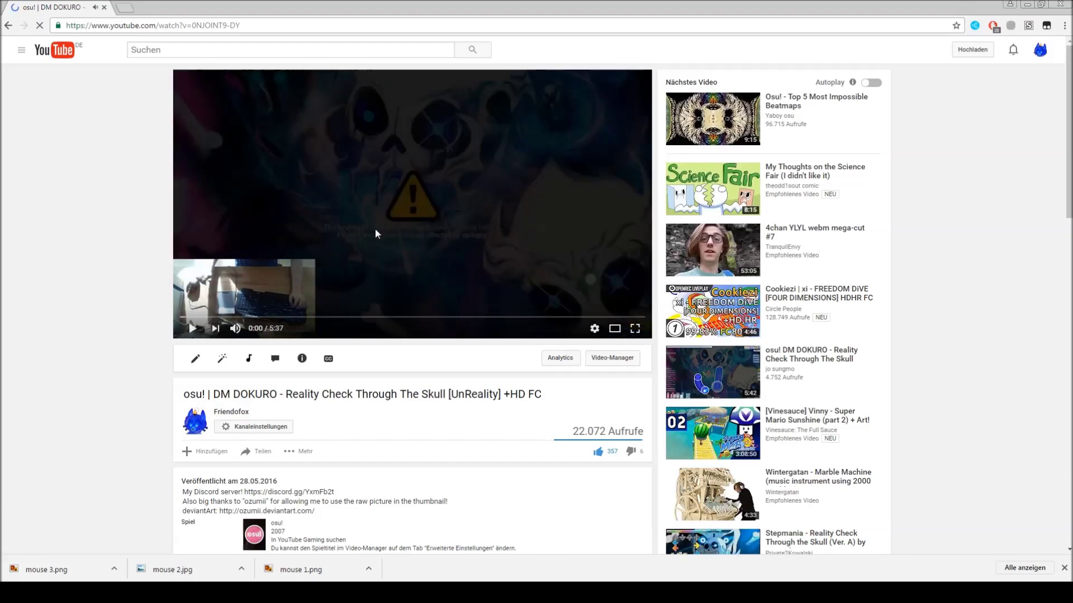
scroll(376, 234, "down", 3)
scroll(379, 261, "down", 1)
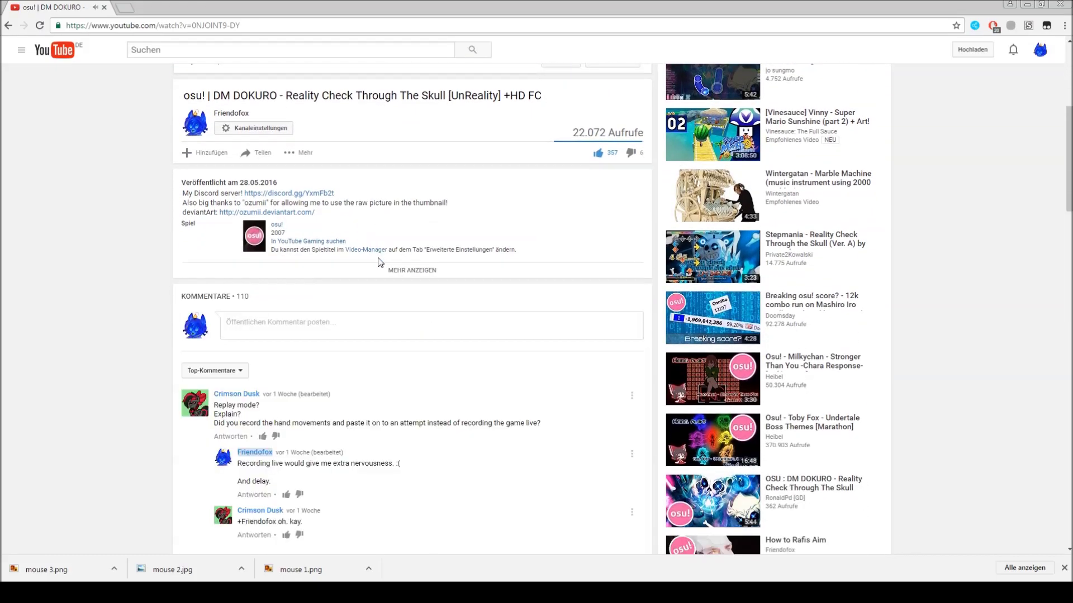
scroll(378, 261, "down", 1)
scroll(378, 262, "down", 1)
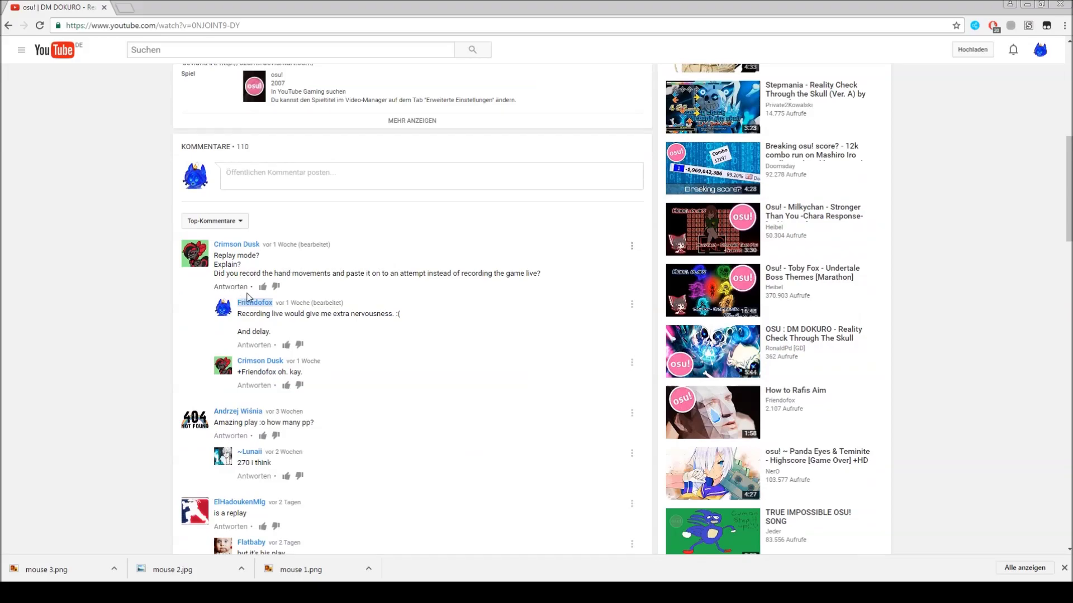
scroll(302, 266, "down", 1)
scroll(301, 267, "down", 1)
scroll(302, 267, "down", 1)
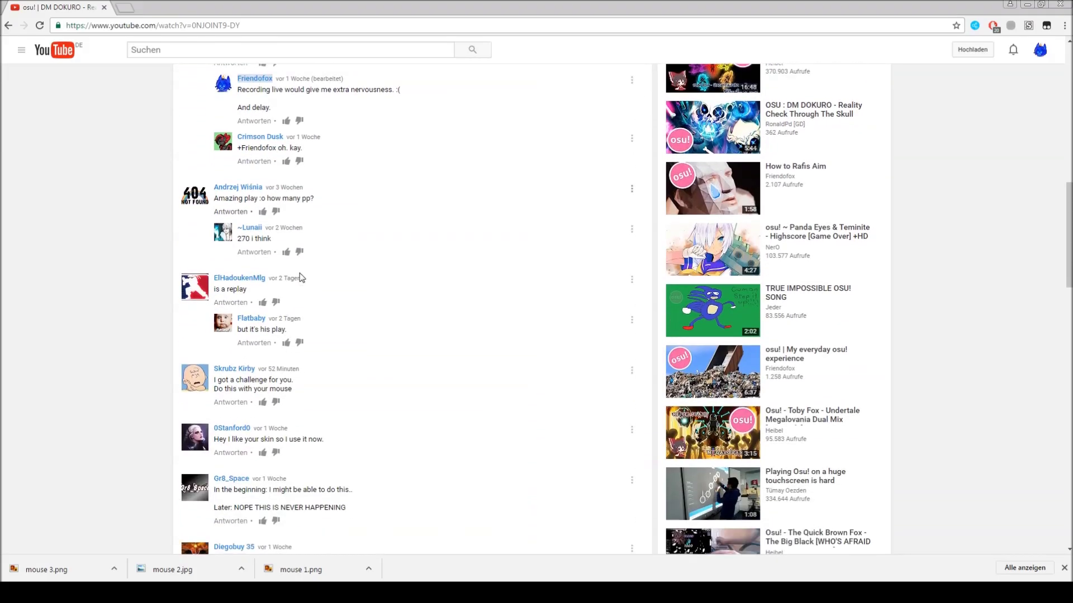
scroll(292, 277, "down", 1)
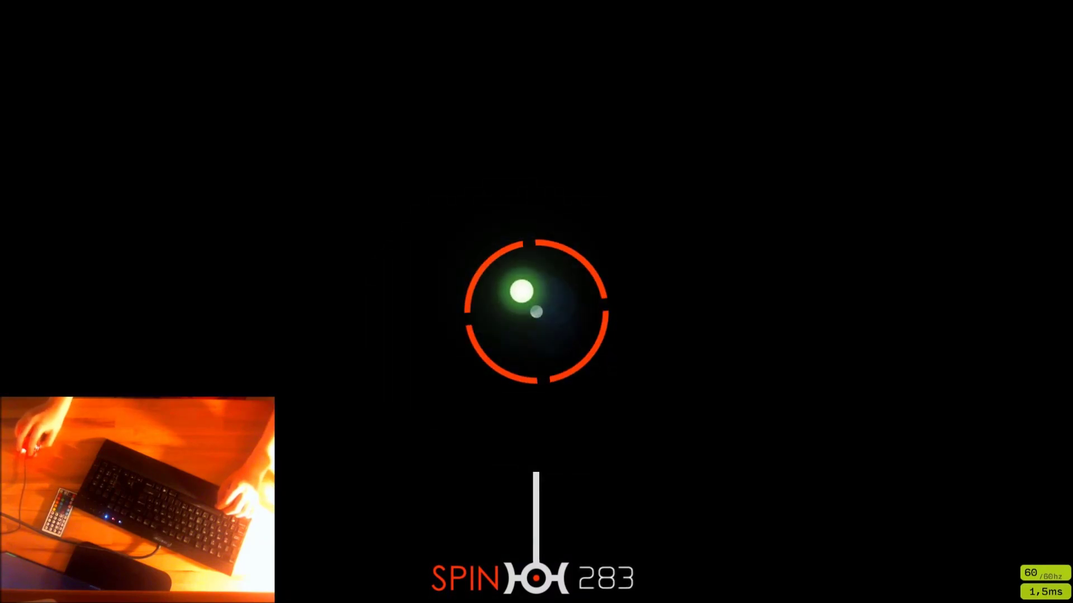
- Spin the spinner until its meter fills and collect the bonus points
mouse_move(522, 291)
left_mouse_down()
mouse_move(402, 232)
mouse_move(424, 190)
mouse_move(411, 245)
mouse_move(515, 210)
mouse_move(448, 360)
mouse_move(427, 332)
mouse_move(434, 300)
left_mouse_up()
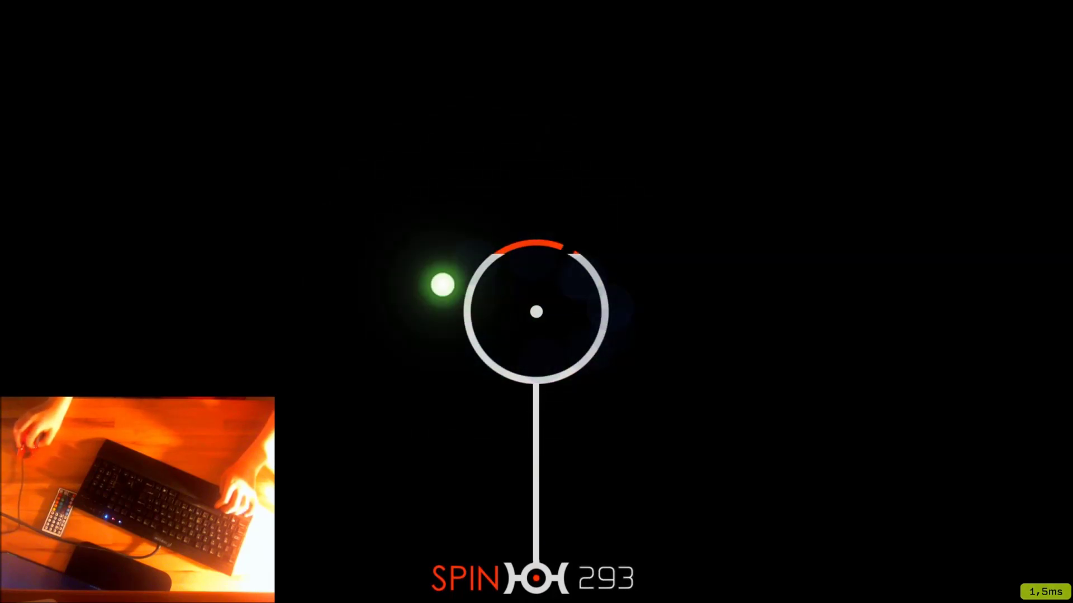
mouse_move(538, 369)
left_mouse_down()
mouse_move(390, 302)
mouse_move(596, 293)
mouse_move(553, 383)
left_mouse_up()
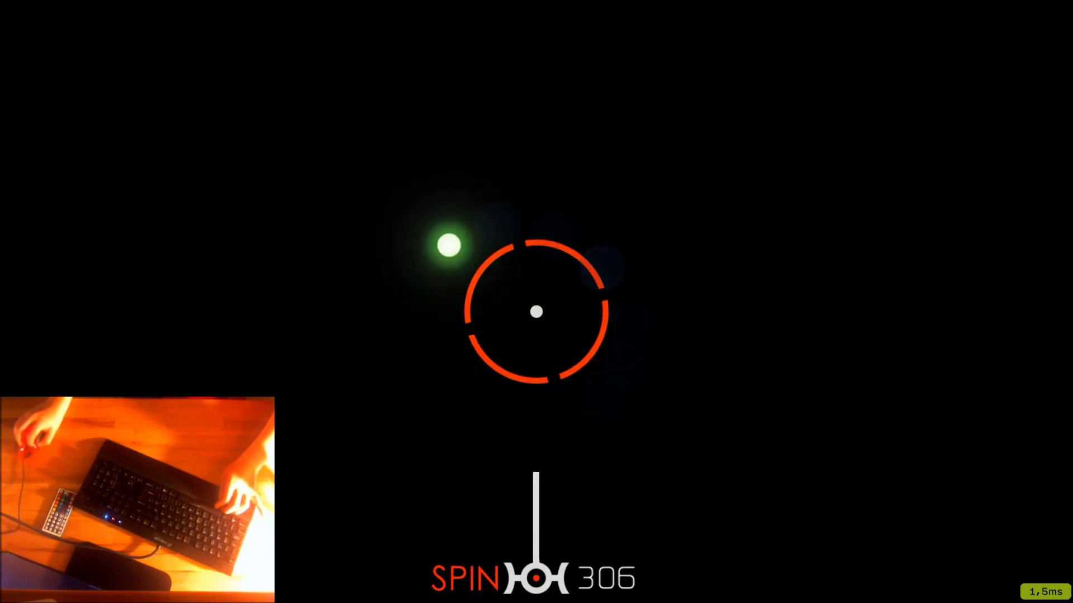
left_click_drag(639, 300, 513, 386)
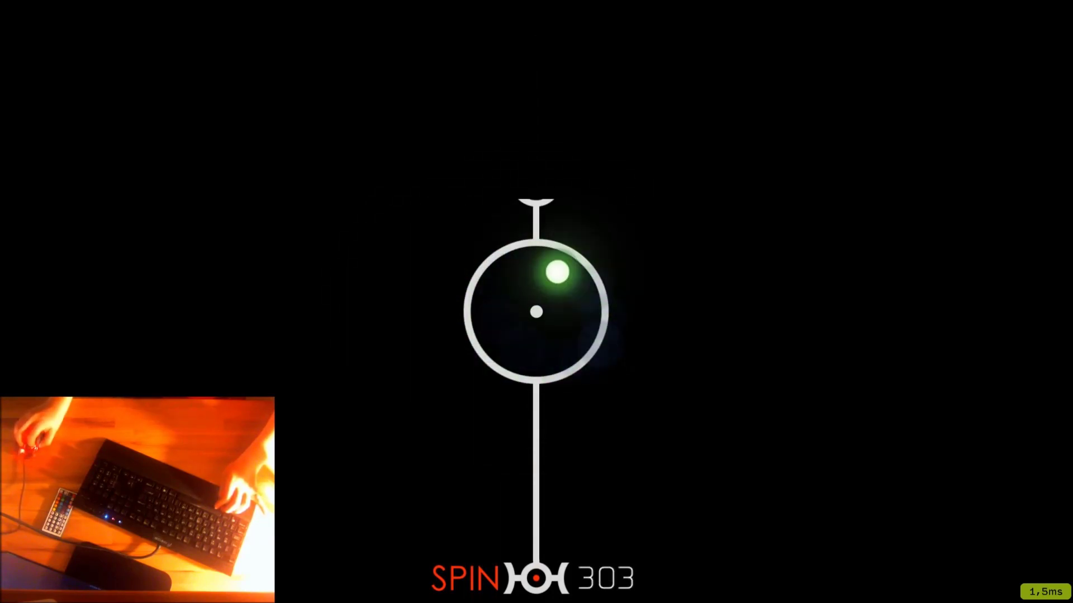
left_click_drag(643, 275, 658, 372)
mouse_move(458, 363)
left_mouse_down()
mouse_move(363, 257)
mouse_move(352, 355)
mouse_move(383, 302)
mouse_move(298, 352)
left_mouse_up()
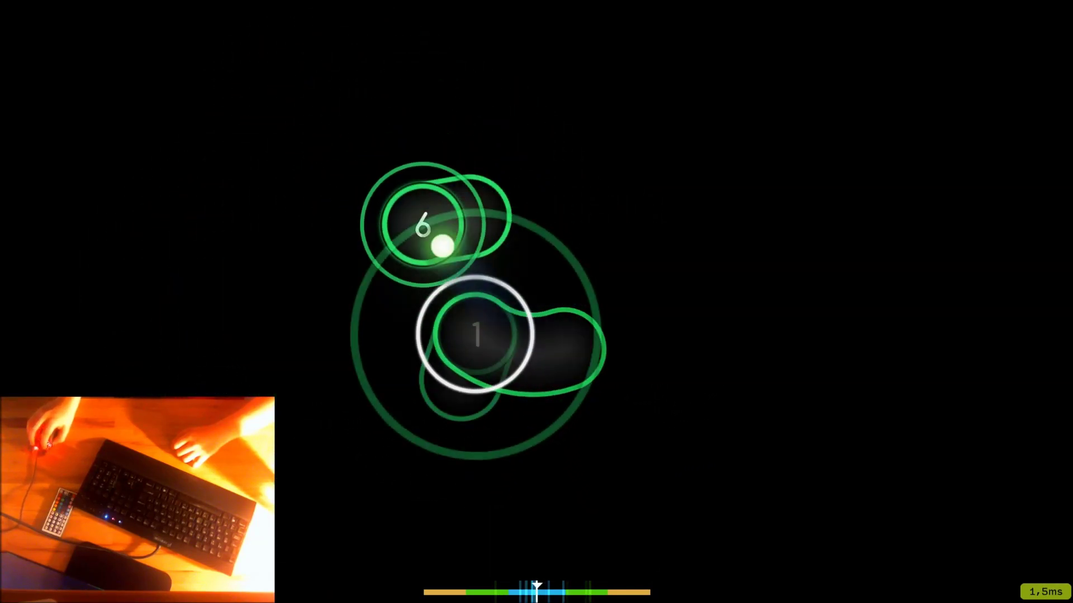
- Follow sliders 2 through 6, hit circles 2 and 3, then circle 2 of the new combo
left_click_drag(479, 335, 461, 378)
left_click(353, 306)
mouse_move(418, 221)
left_mouse_down()
mouse_move(408, 223)
mouse_move(611, 326)
mouse_move(505, 175)
mouse_move(452, 216)
mouse_move(515, 173)
mouse_move(594, 299)
mouse_move(646, 431)
mouse_move(553, 286)
left_mouse_up()
left_click(553, 285)
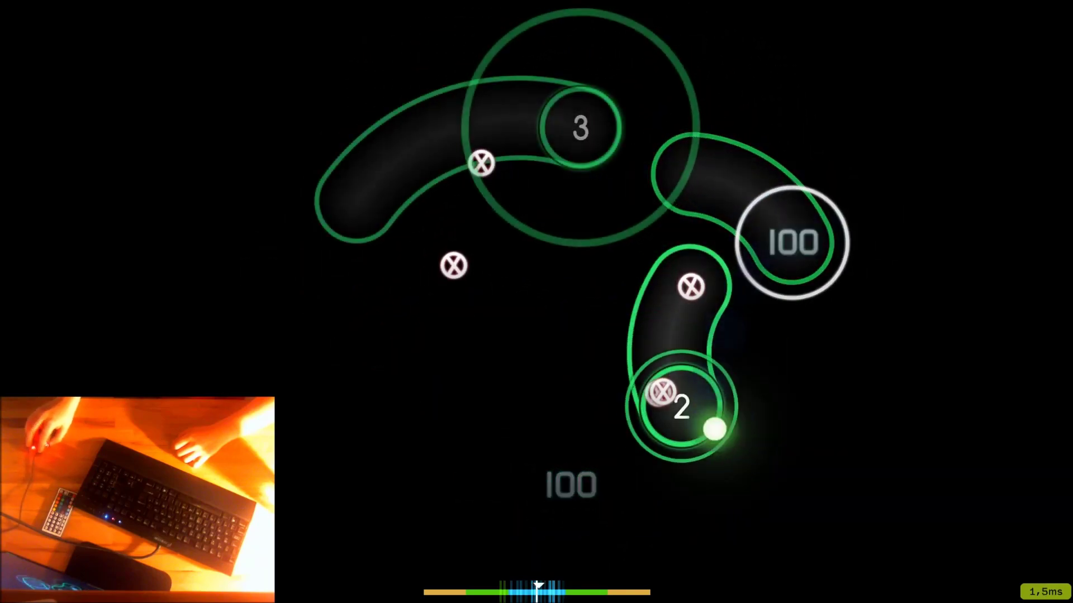